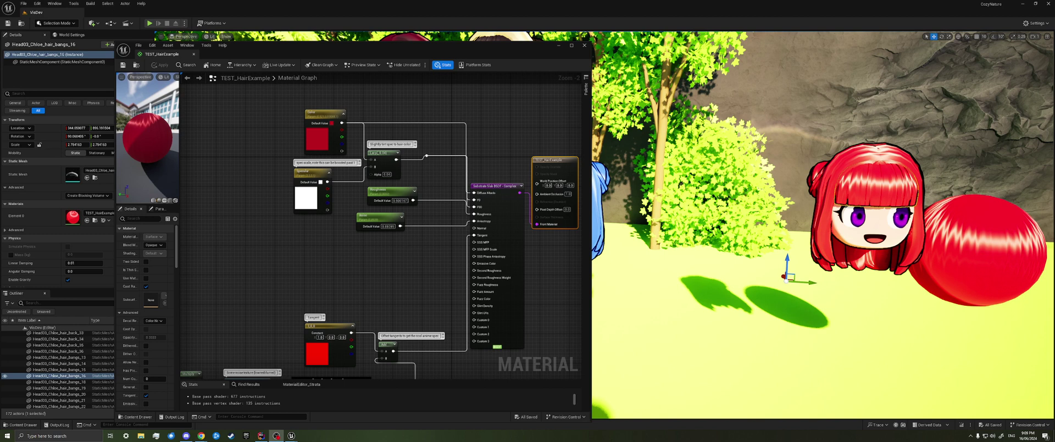
Put the material editor away and examine the rows of coloured hair samples in the level.
right_click_drag(391, 267, 379, 253)
scroll(375, 257, "down", 1)
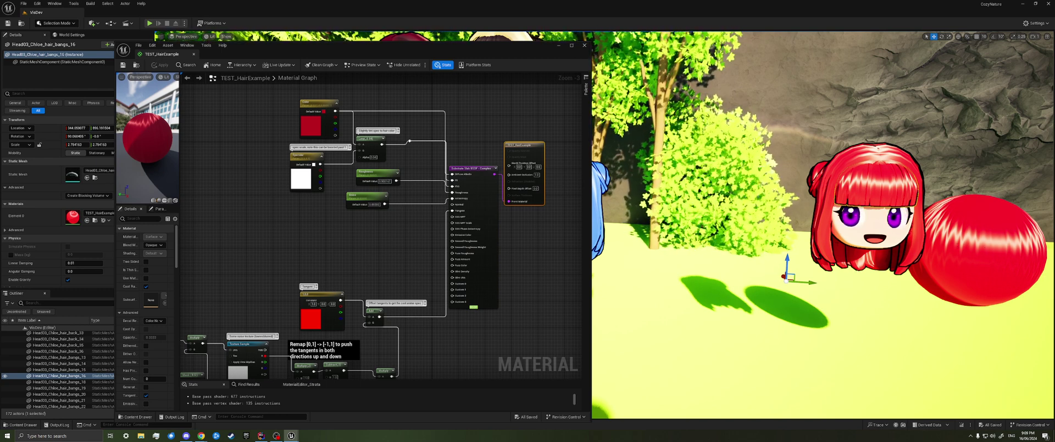
right_click_drag(813, 220, 741, 204)
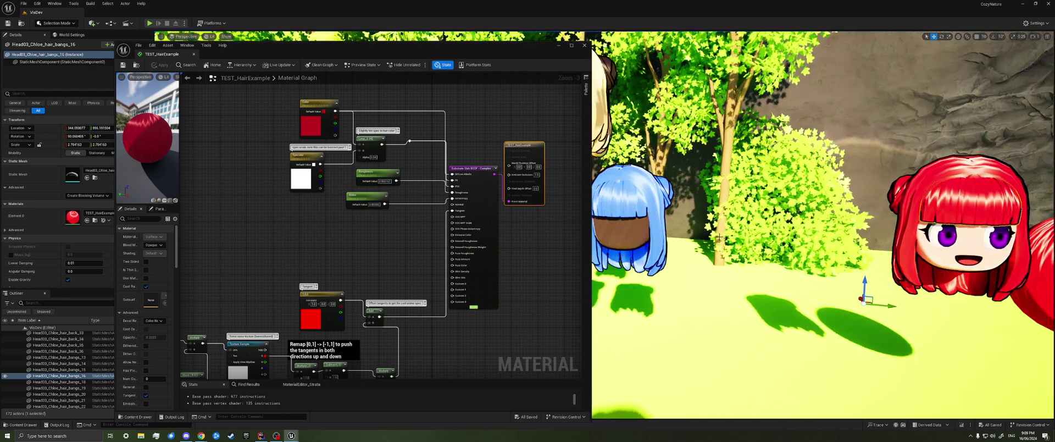
right_click_drag(523, 251, 512, 256)
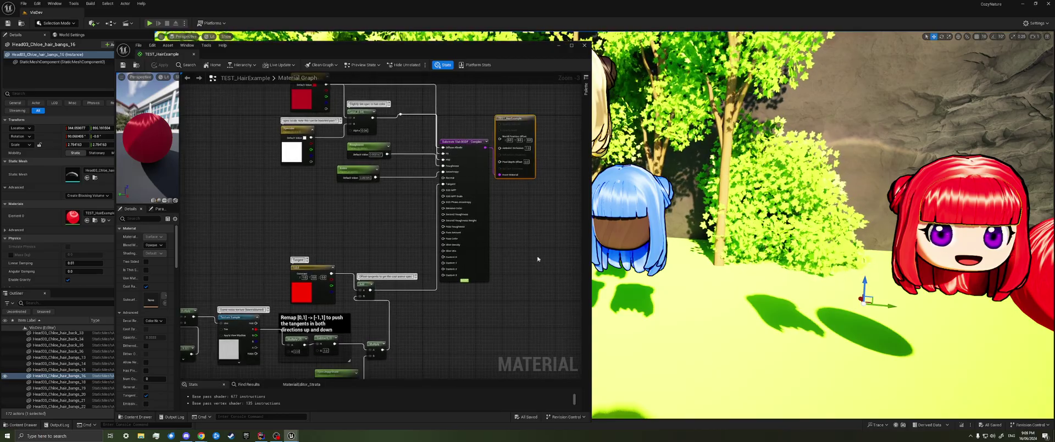
left_click(559, 46)
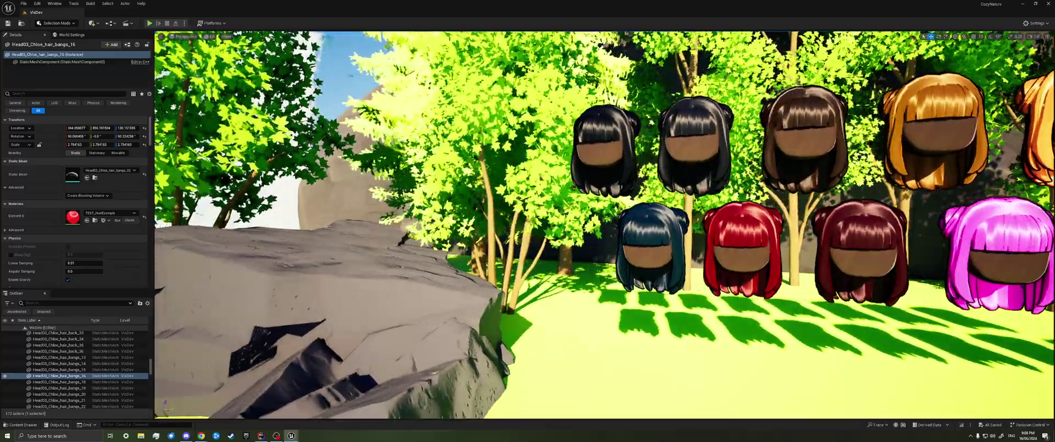
right_click_drag(604, 224, 688, 222)
key("d")
key("d")
key("a")
key("e")
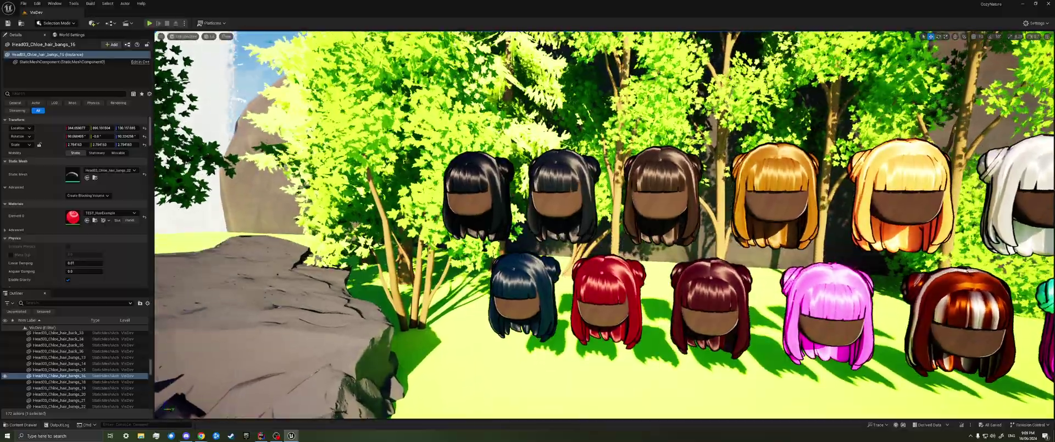
key("d")
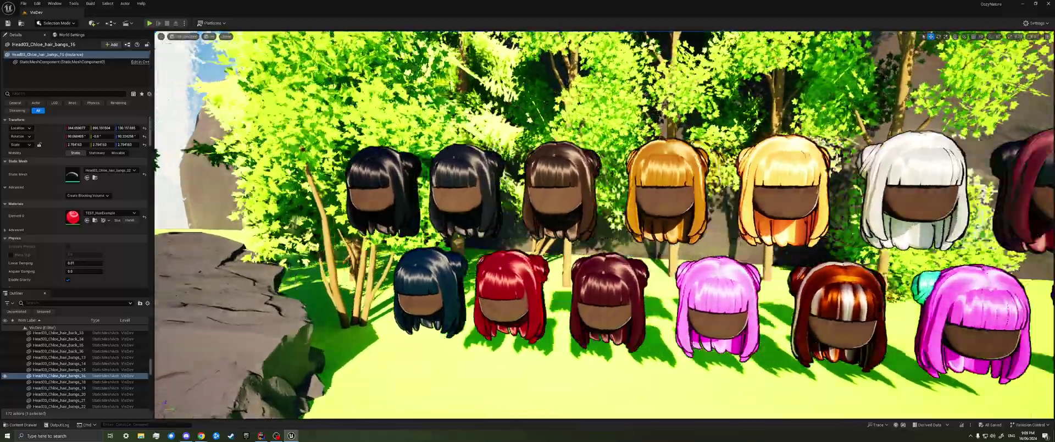
key("d")
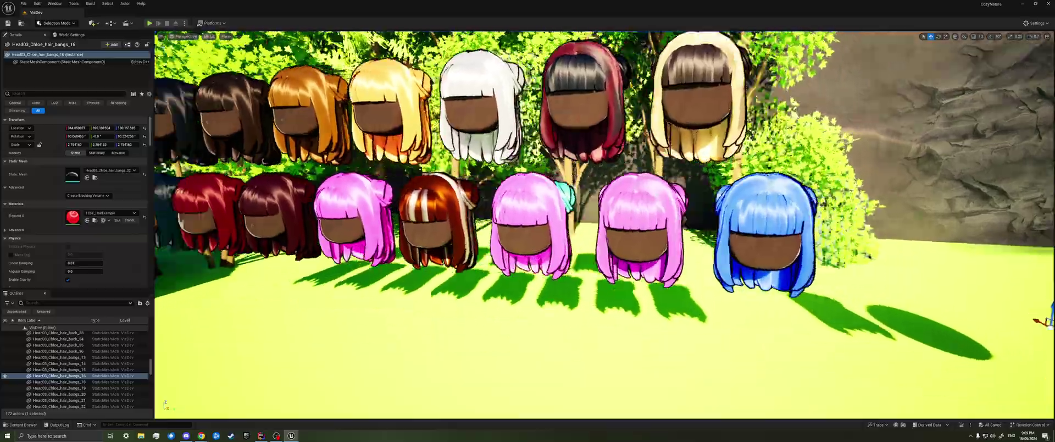
Change the sun light's direction over the hair samples and view the red example head and sphere.
key("d")
right_click_drag(687, 222, 640, 192)
key("a")
key("ctrl+l")
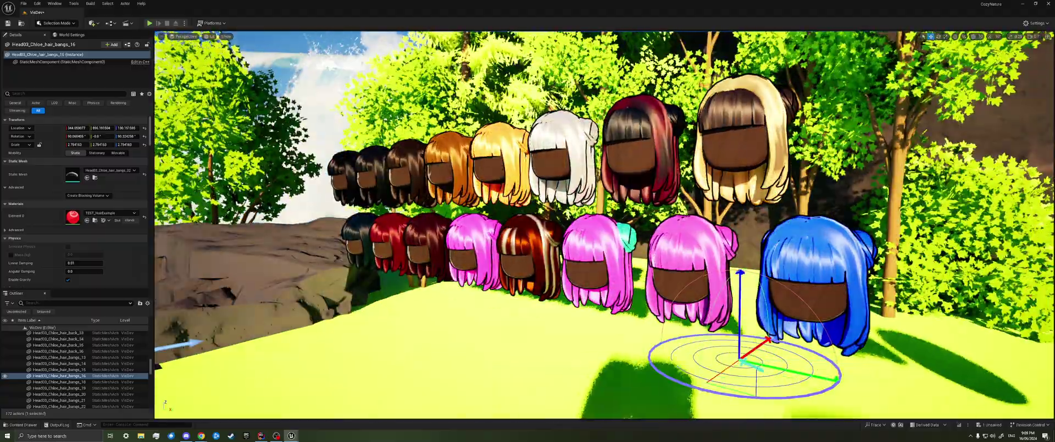
right_click_drag(604, 222, 717, 224)
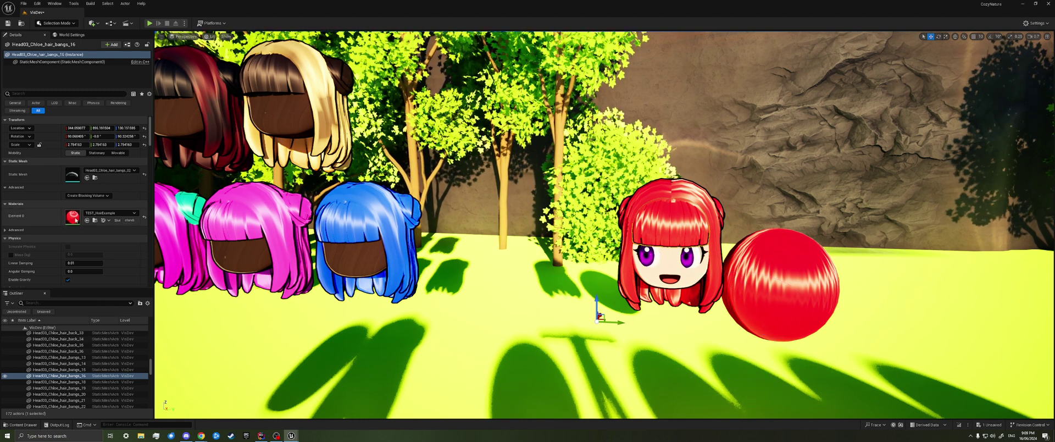
Open the TEST_HairExample material and examine its colour, specular and roughness parameter nodes.
double_click(73, 216)
right_click_drag(440, 281, 430, 314)
right_click_drag(399, 202, 398, 244)
scroll(461, 259, "up", 1)
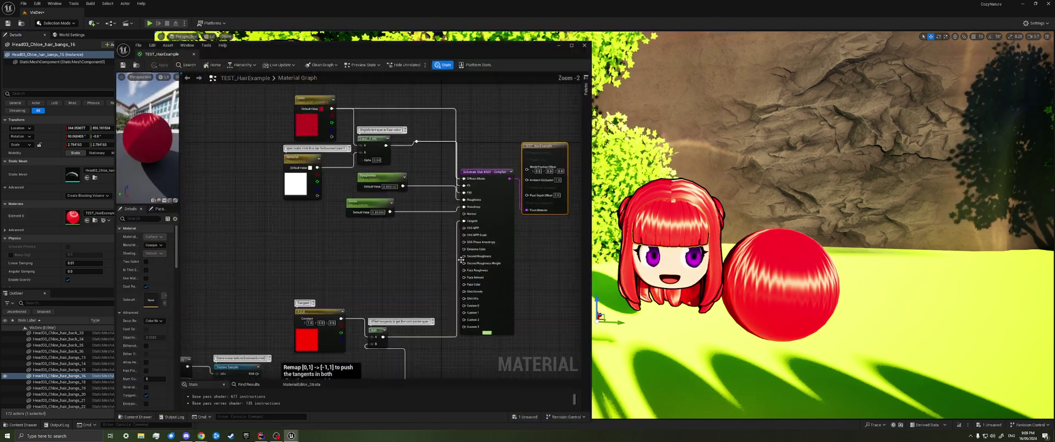
scroll(461, 259, "up", 1)
right_click_drag(543, 251, 541, 261)
right_click_drag(370, 245, 375, 271)
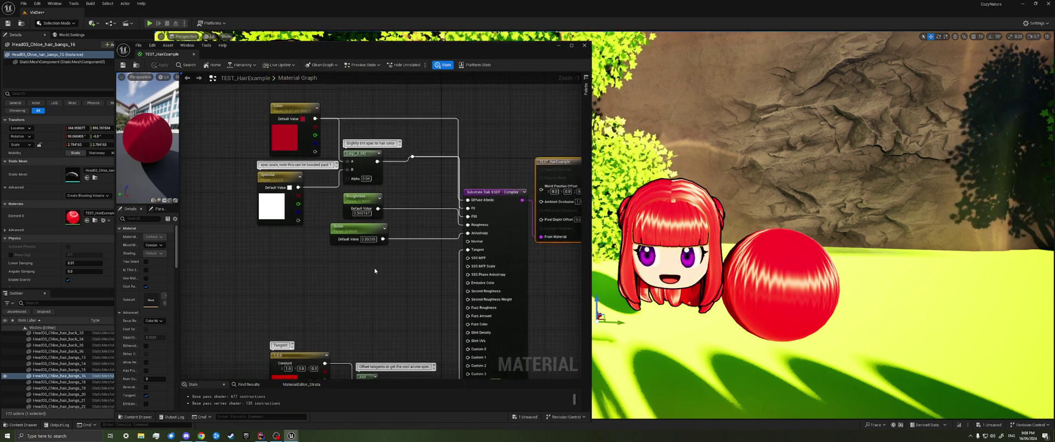
left_click(297, 140)
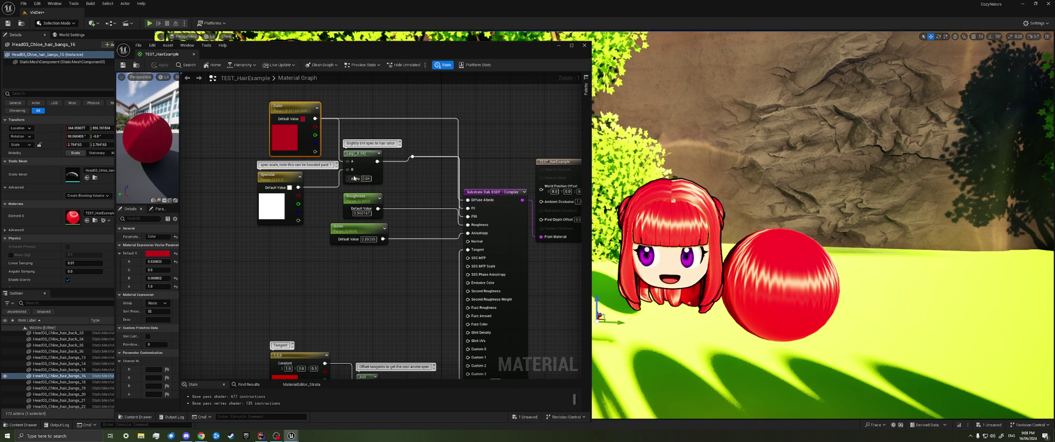
left_click(263, 212)
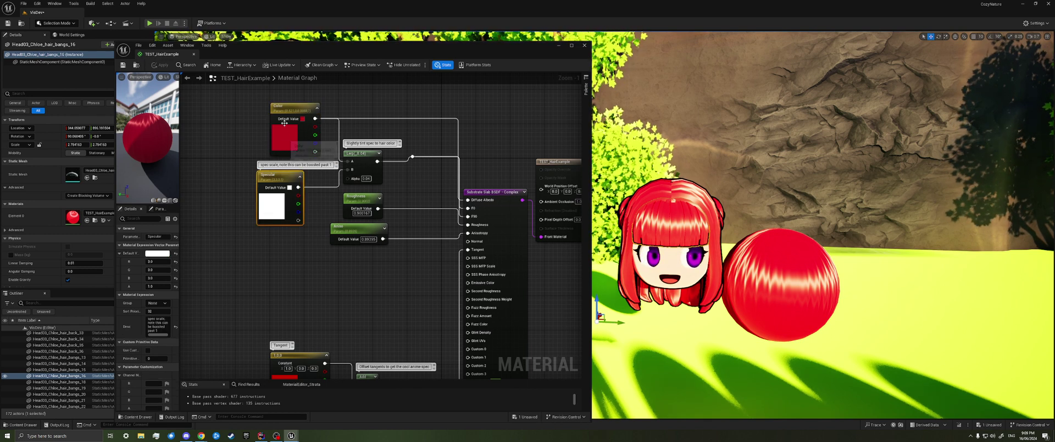
right_click(303, 228)
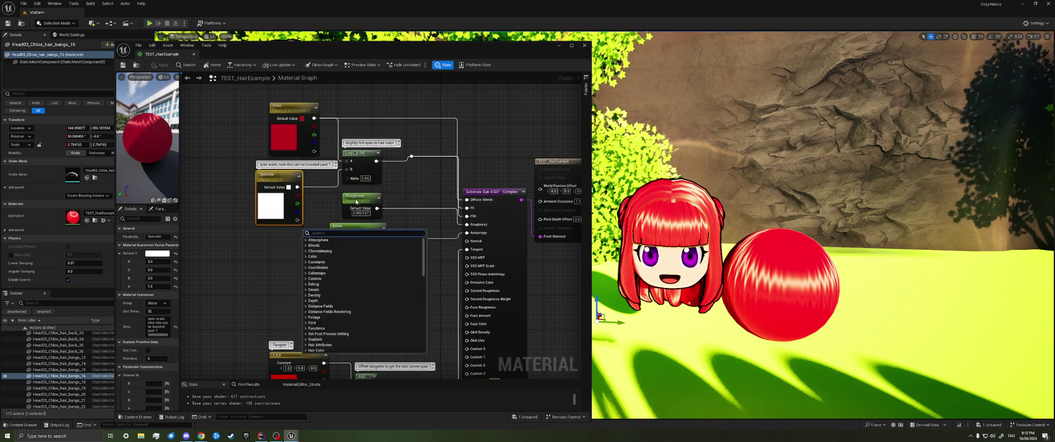
left_click(358, 200)
right_click_drag(303, 277, 303, 212)
left_click_drag(336, 228, 348, 189)
right_click_drag(337, 215, 342, 182)
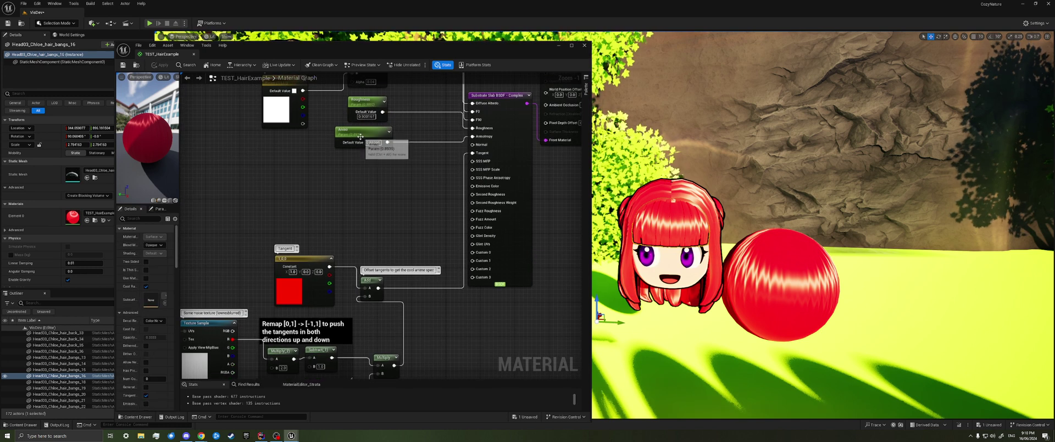
Adjust the default value of the scalar parameter feeding the Substrate slab's Anisotropy input.
left_click(359, 132)
right_click_drag(280, 174, 257, 219)
scroll(257, 219, "up", 1)
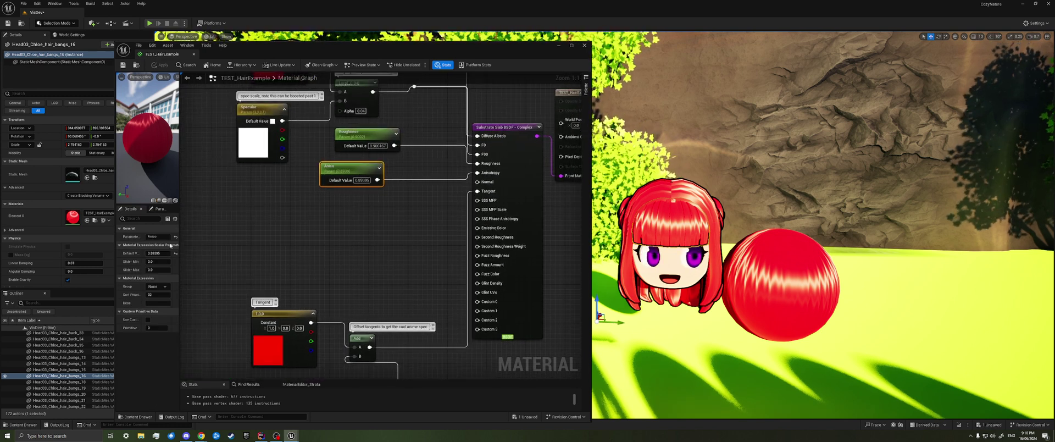
mouse_move(160, 253)
left_mouse_down()
mouse_move(173, 253)
mouse_move(155, 253)
left_mouse_up()
Examine the noise texture, remap and offset nodes that drive the Substrate slab's Tangent input.
right_click_drag(413, 240, 401, 166)
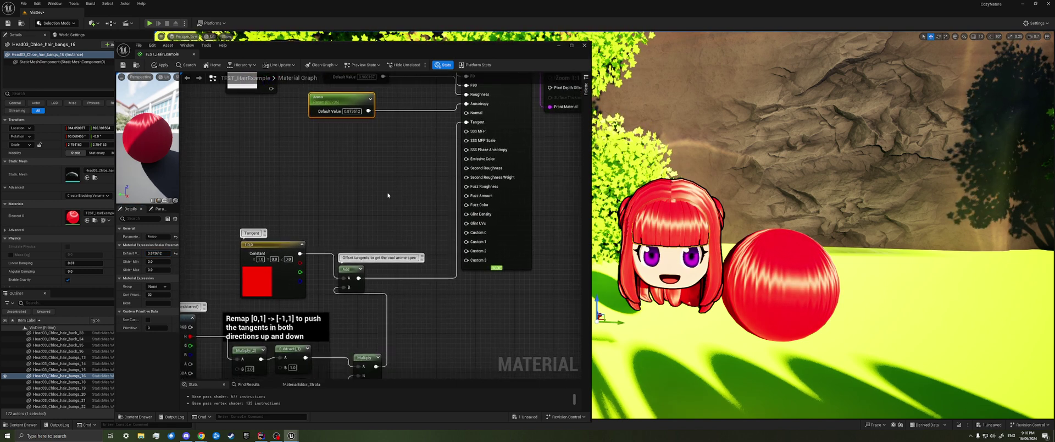
right_click_drag(344, 213, 426, 107)
mouse_move(288, 301)
right_mouse_down()
mouse_move(391, 304)
mouse_move(385, 274)
right_mouse_up()
scroll(391, 298, "down", 1)
left_click_drag(229, 335, 570, 151)
left_click(330, 300)
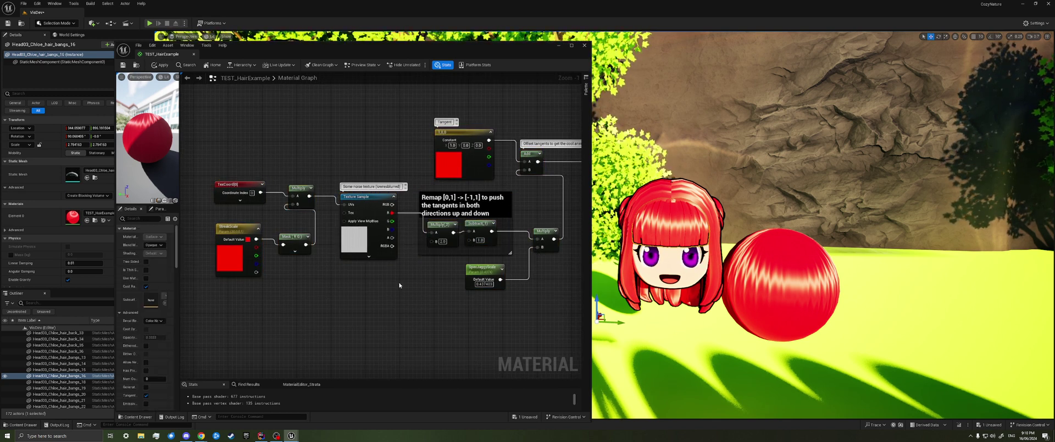
scroll(404, 281, "down", 2)
right_click_drag(509, 158, 401, 241)
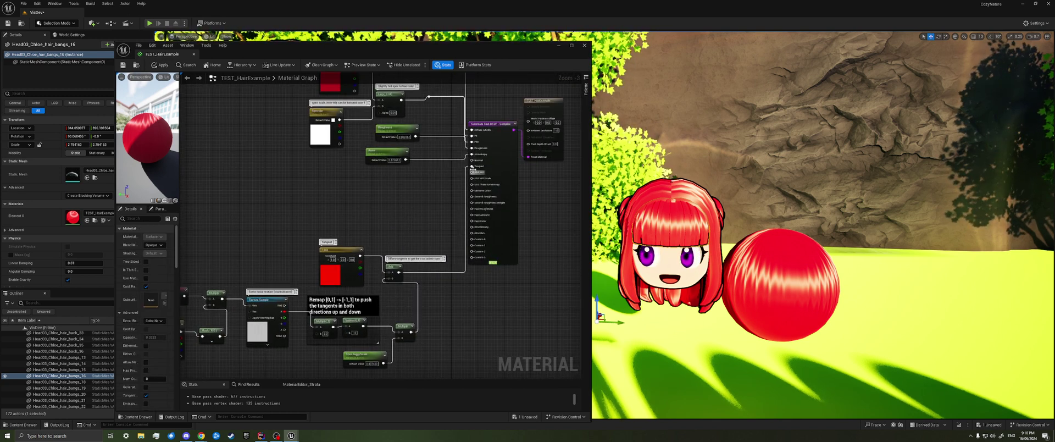
mouse_move(400, 230)
right_mouse_down()
mouse_move(438, 166)
mouse_move(431, 223)
mouse_move(403, 229)
right_mouse_up()
scroll(411, 223, "up", 2)
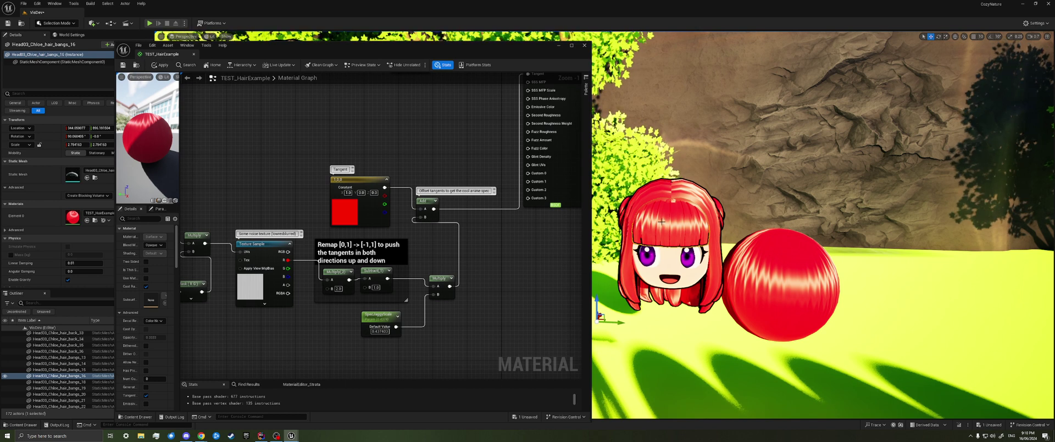
right_click_drag(446, 264, 498, 250)
scroll(372, 299, "up", 1)
right_click_drag(372, 299, 407, 308)
left_click(340, 281)
scroll(411, 316, "down", 2)
Connect the noise texture's red channel to the Substrate slab's Diffuse Albedo input.
right_click_drag(365, 257, 265, 307)
right_click(264, 307)
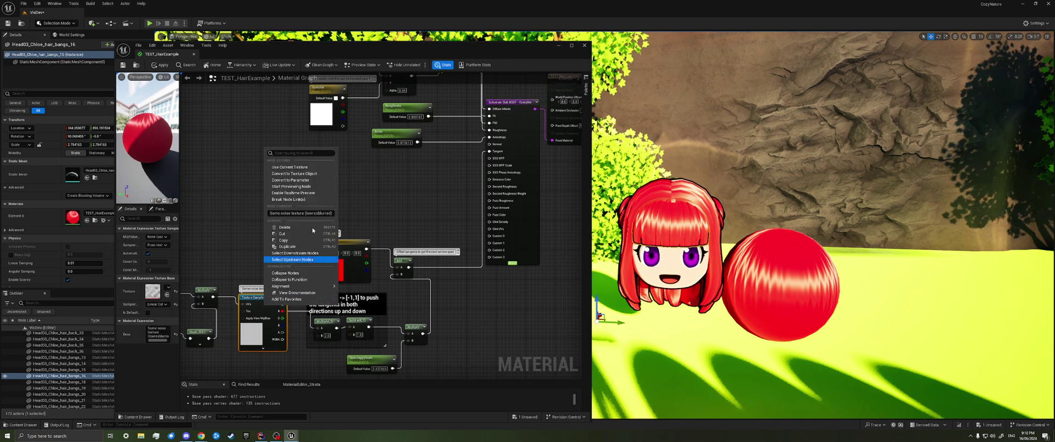
left_click(360, 201)
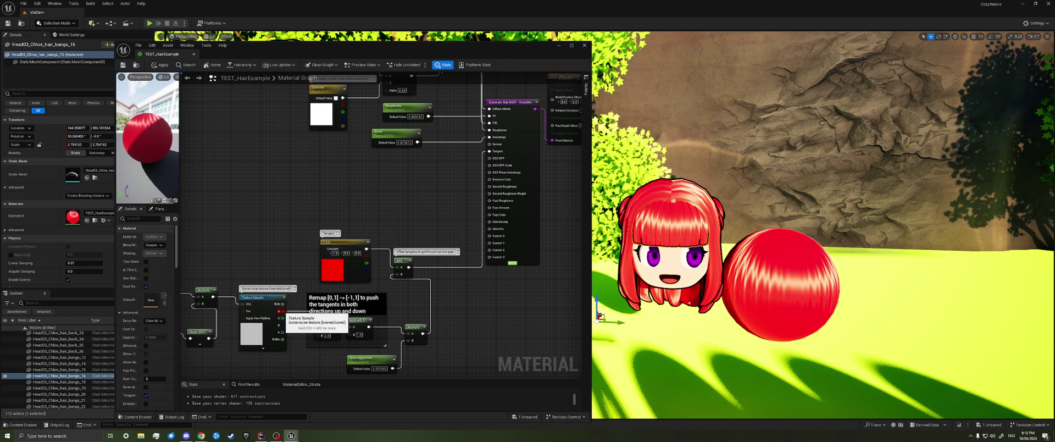
mouse_move(283, 311)
left_mouse_down()
mouse_move(488, 117)
mouse_move(490, 137)
left_mouse_up()
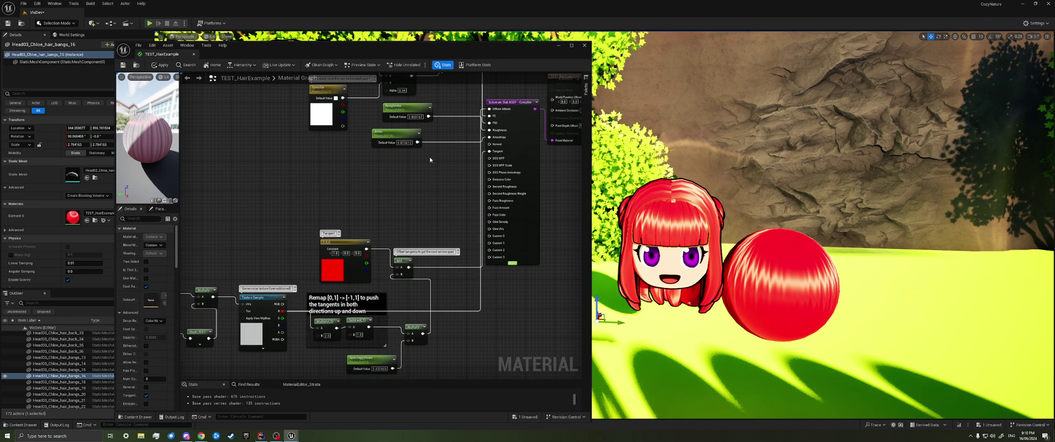
Disconnect the Substrate slab's existing inputs and connect the noise texture's red channel to Emissive Color.
left_click(488, 130, "alt")
left_click(489, 138, "alt")
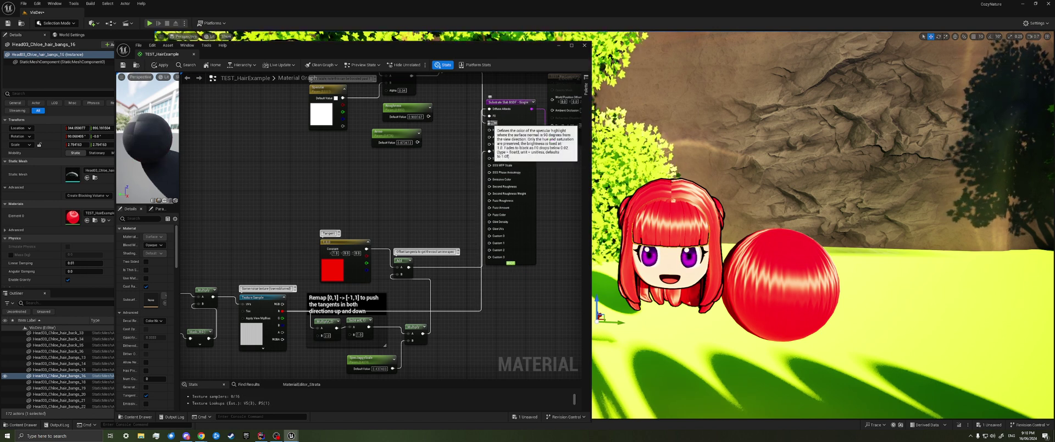
left_click(490, 124, "alt")
left_click(491, 116, "alt")
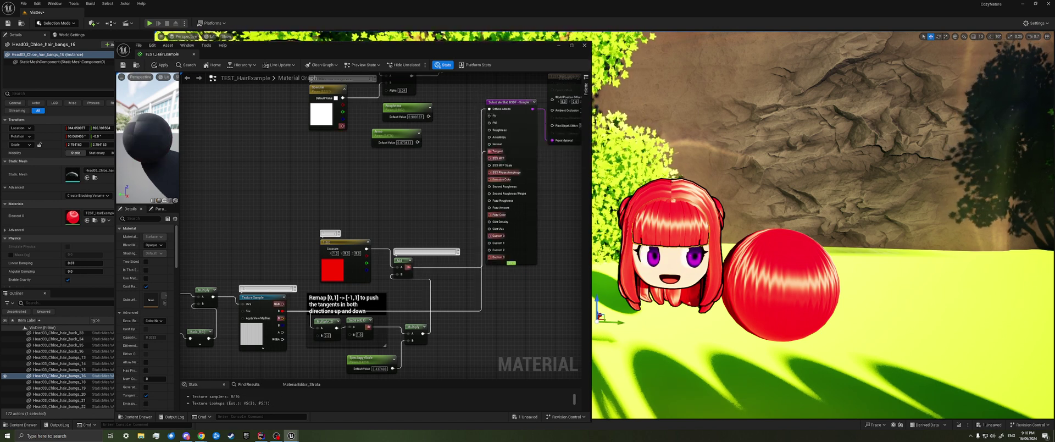
left_click(489, 110, "alt")
left_click_drag(283, 311, 489, 180)
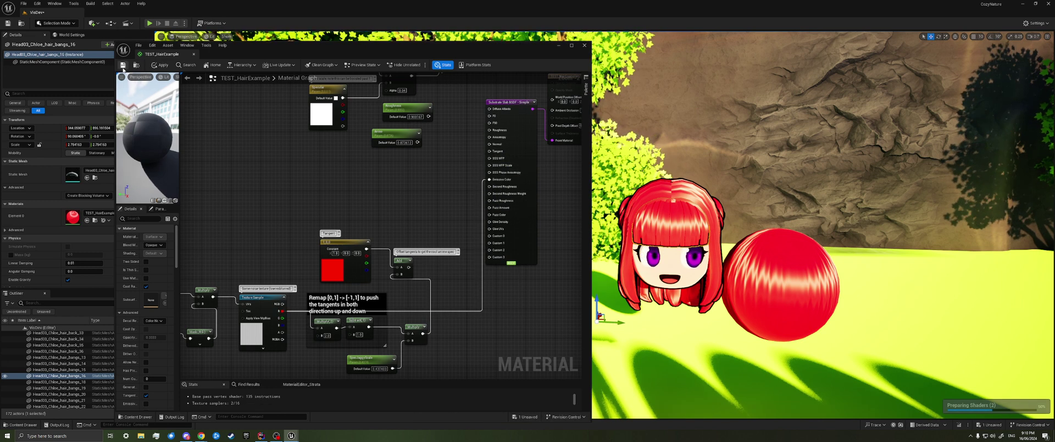
Add a constant node of 0 feeding the slab's Diffuse Albedo and save the material.
key("1")
left_click(400, 172)
left_click_drag(408, 174, 490, 110)
left_click(125, 66)
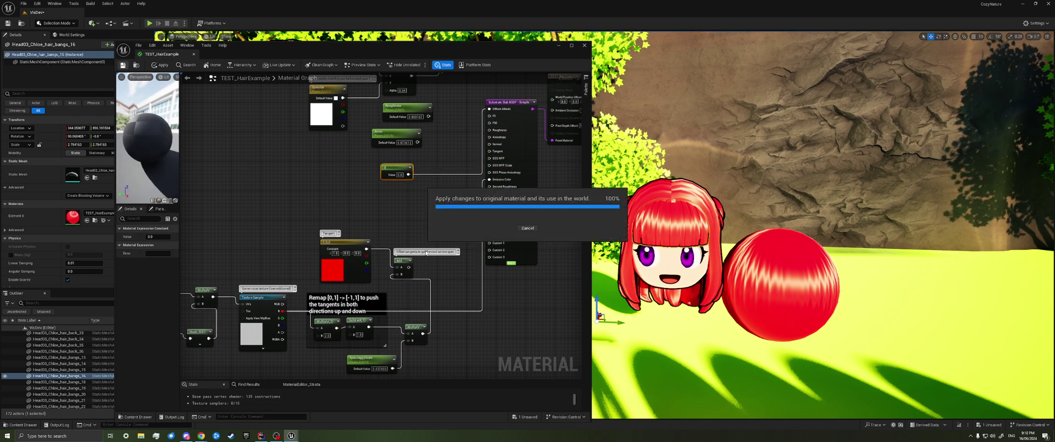
key("w")
right_click_drag(791, 236, 808, 236)
Open the noise texture used by the Texture Sample node to inspect it, and return to the material graph.
right_click_drag(285, 281, 389, 149)
scroll(389, 148, "up", 2)
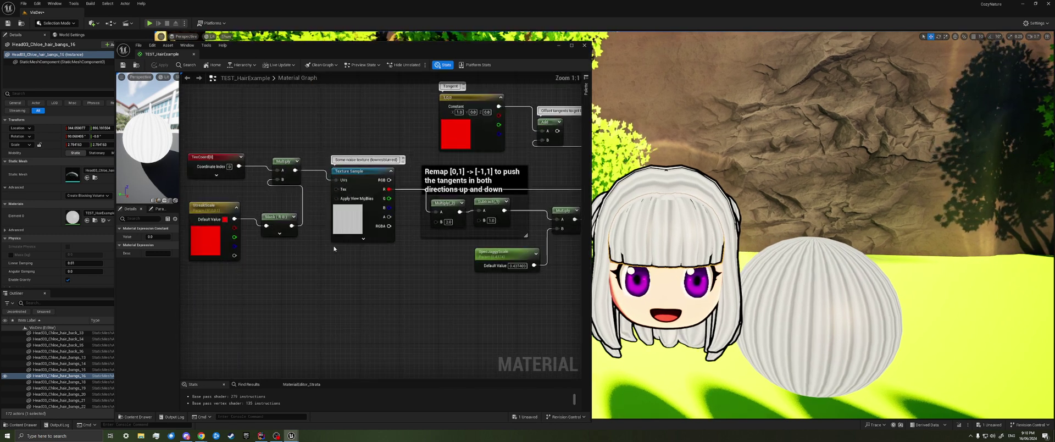
left_click(343, 234)
double_click(153, 291)
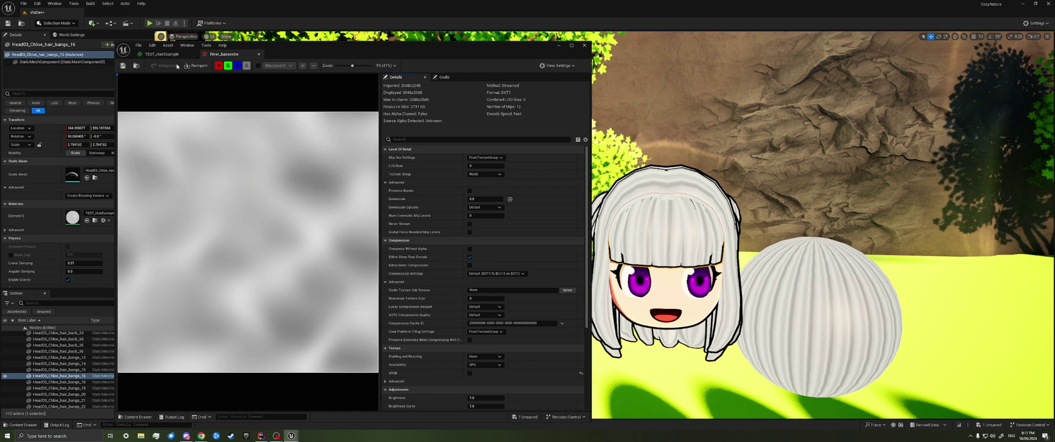
left_click(161, 53)
right_click_drag(328, 292, 350, 306)
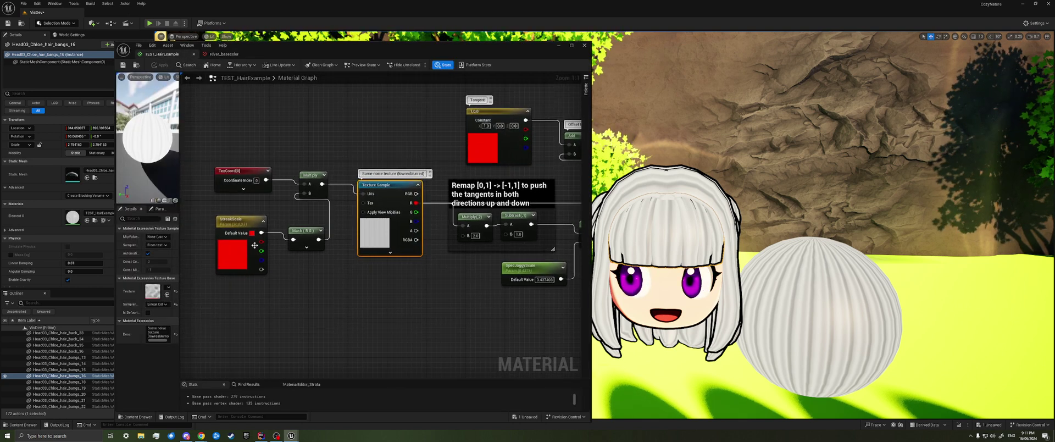
Adjust the R value of the vector parameter that scales the noise texture's coordinates.
left_click(227, 253)
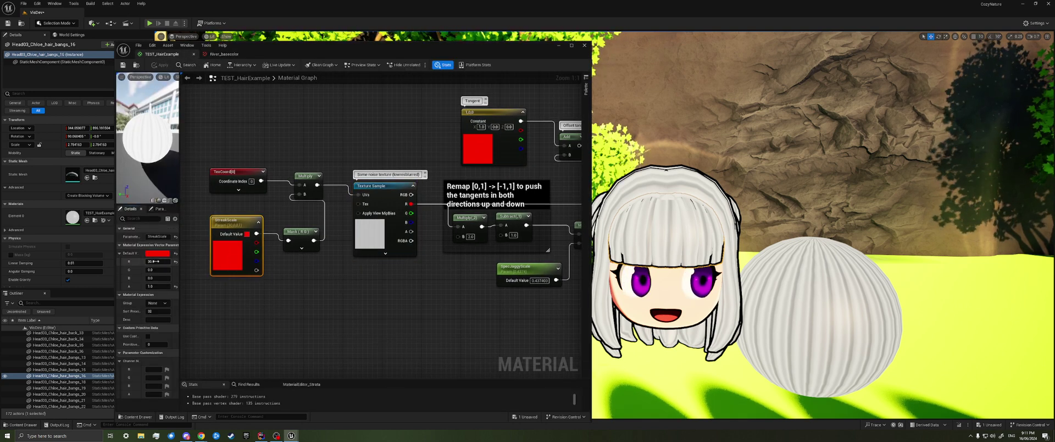
mouse_move(157, 261)
left_mouse_down()
mouse_move(132, 261)
mouse_move(165, 261)
mouse_move(155, 262)
left_mouse_up()
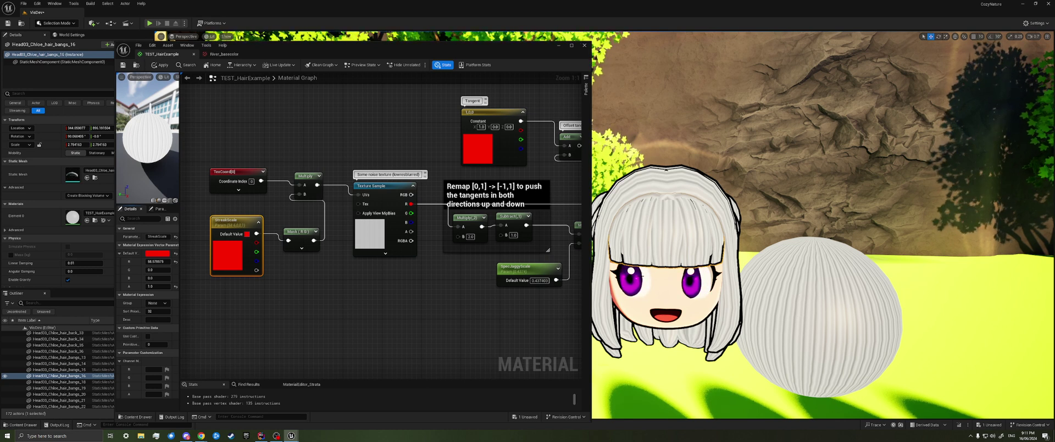
Examine the nodes that remap the noise from [0,1] to [-1,1] and scale the tangent offset.
mouse_move(396, 307)
right_mouse_down()
mouse_move(323, 315)
mouse_move(327, 332)
right_mouse_up()
left_click_drag(298, 313, 364, 160)
right_click_drag(397, 288, 322, 289)
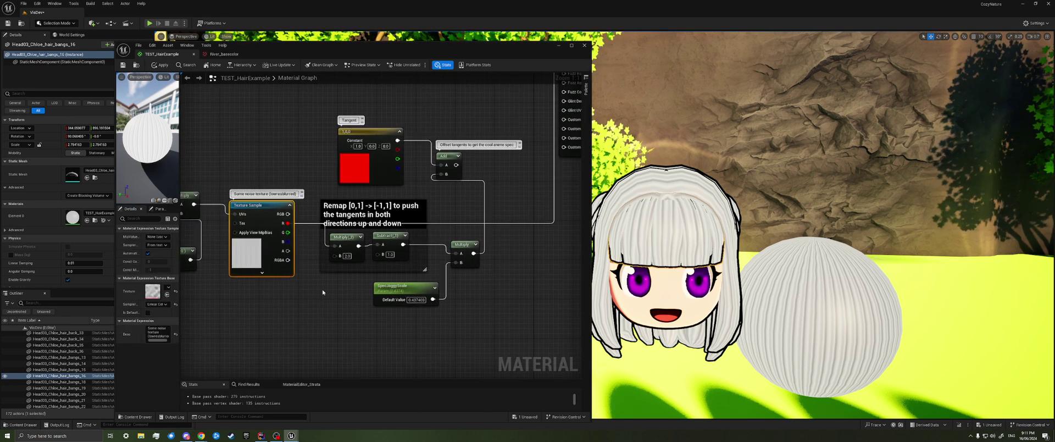
left_click(322, 289)
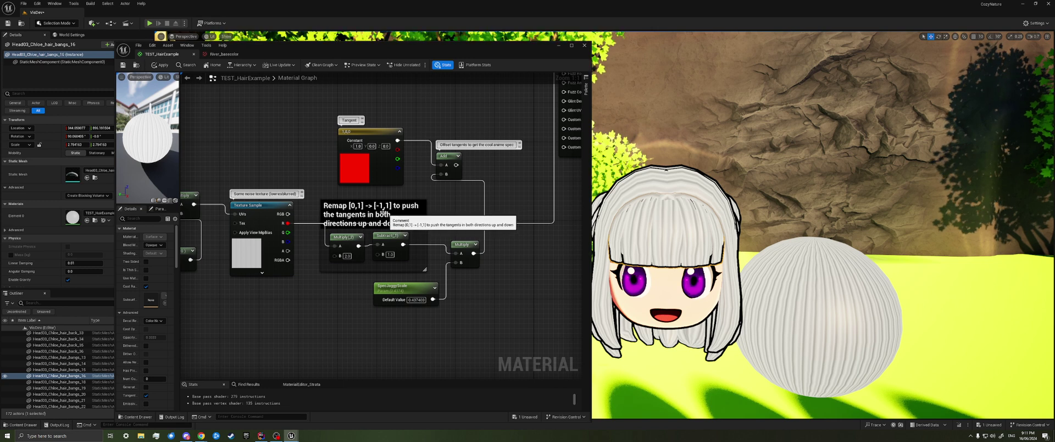
right_click_drag(397, 212, 387, 205)
right_click_drag(493, 314, 460, 322)
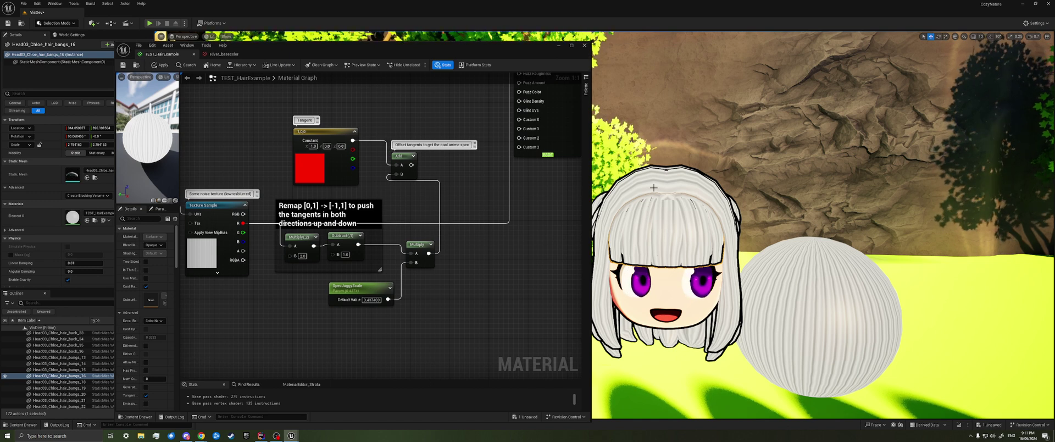
Undo the recent pin link breaks to restore the material connections into the Substrate slab's inputs.
right_click_drag(473, 230, 442, 238)
right_click_drag(368, 226, 381, 229)
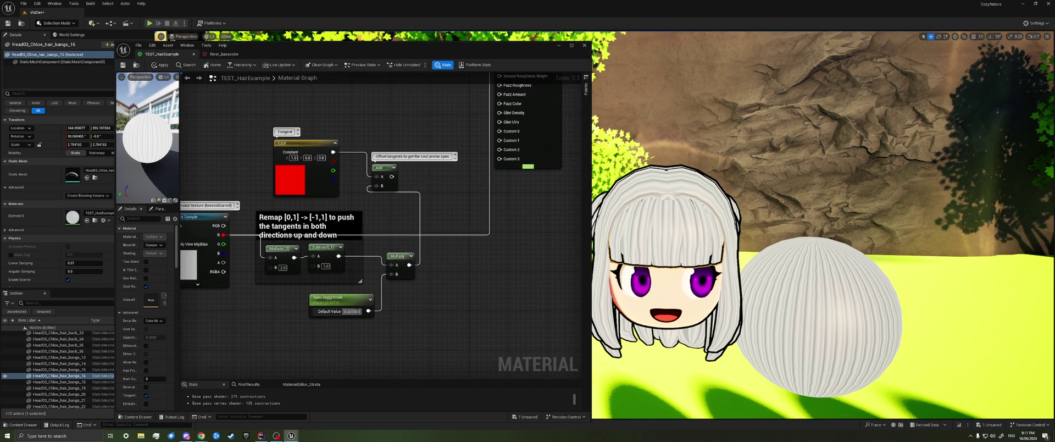
left_click(384, 168)
right_click_drag(318, 154, 317, 184)
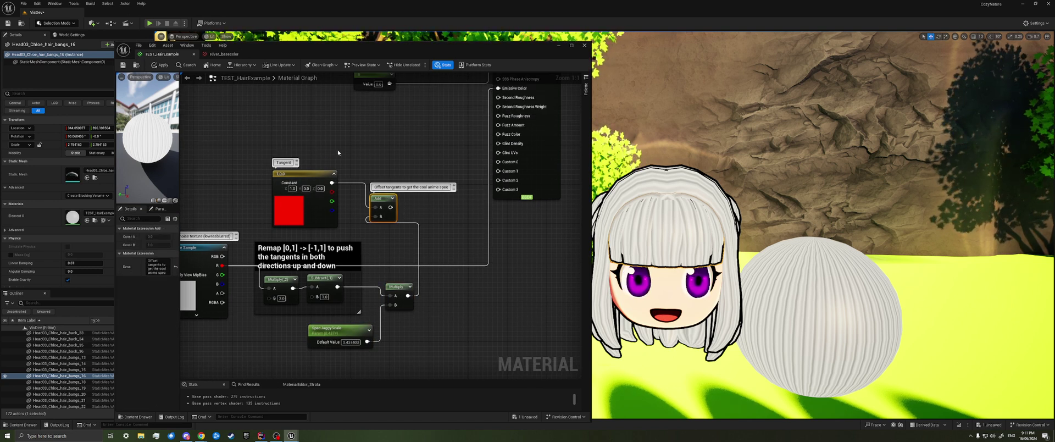
scroll(338, 149, "down", 1)
right_click_drag(448, 163, 422, 214)
left_click(433, 214)
key("ctrl+z")
key("ctrl+z")
key("ctrl+z")
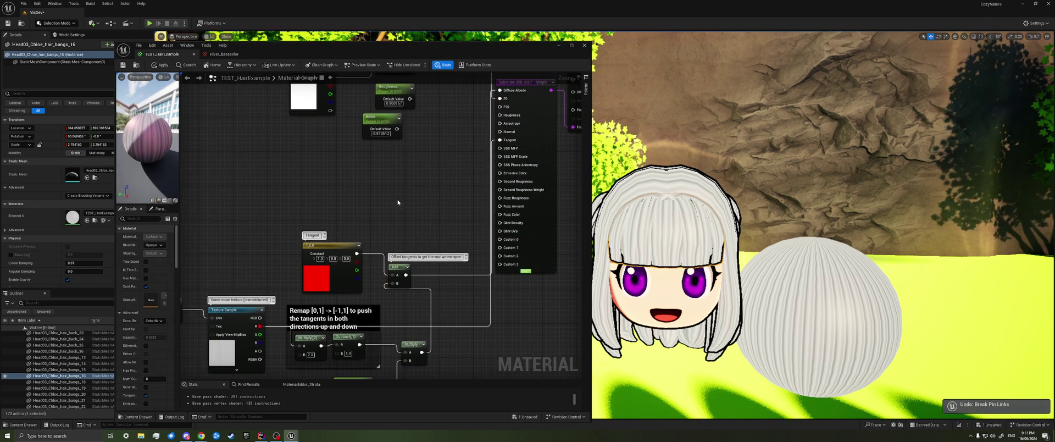
key("ctrl+z")
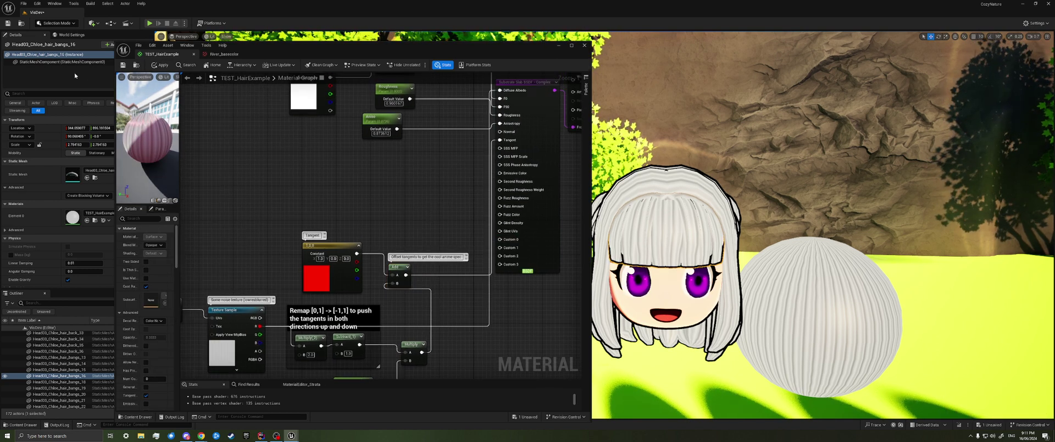
Connect the red hair colour parameter to the slab's Diffuse Albedo input and save the material.
right_click_drag(406, 199, 445, 200)
right_click_drag(419, 129, 412, 172)
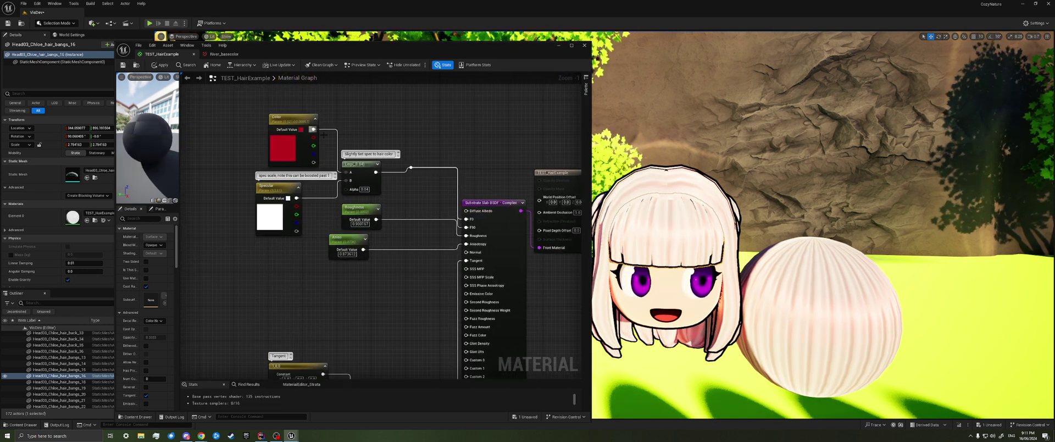
left_click_drag(313, 130, 466, 210)
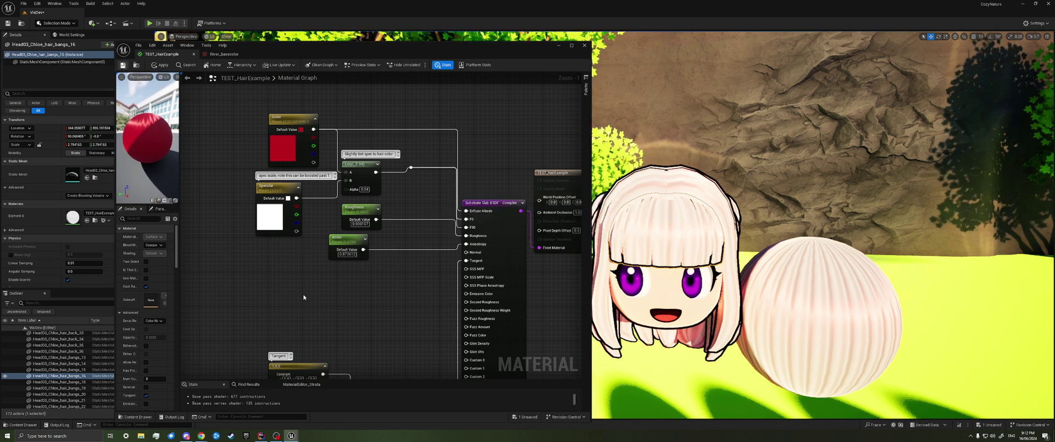
key("ctrl+s")
Try a lower R value on the vector parameter that scales the noise texture's coordinates.
right_click_drag(336, 311, 448, 241)
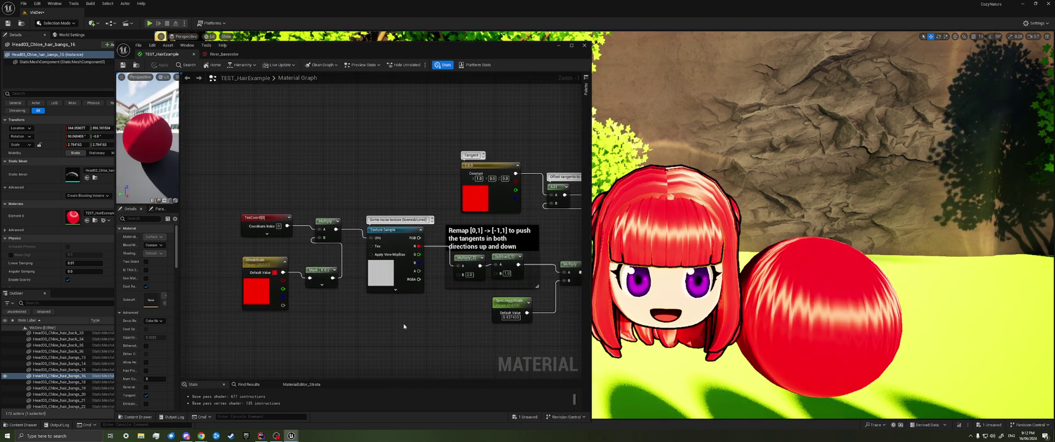
right_click_drag(404, 325, 355, 324)
left_click(215, 259)
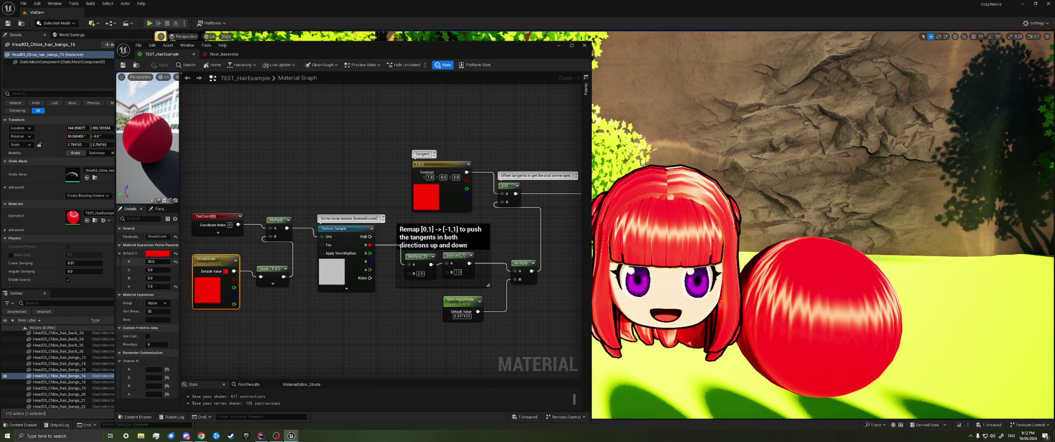
mouse_move(158, 262)
left_mouse_down()
mouse_move(125, 262)
mouse_move(148, 262)
mouse_move(135, 262)
left_mouse_up()
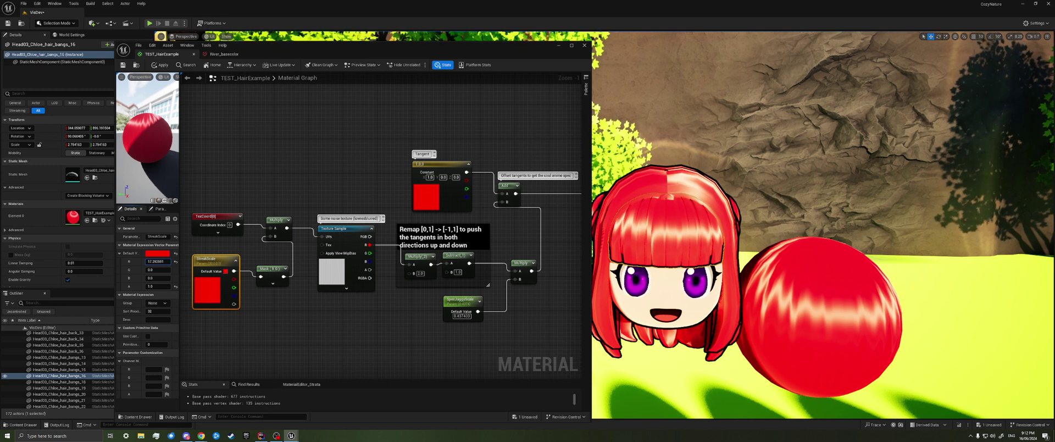
Adjust the scalar parameter that scales the tangent offset to a default value of about 0.35.
right_click_drag(424, 334, 329, 332)
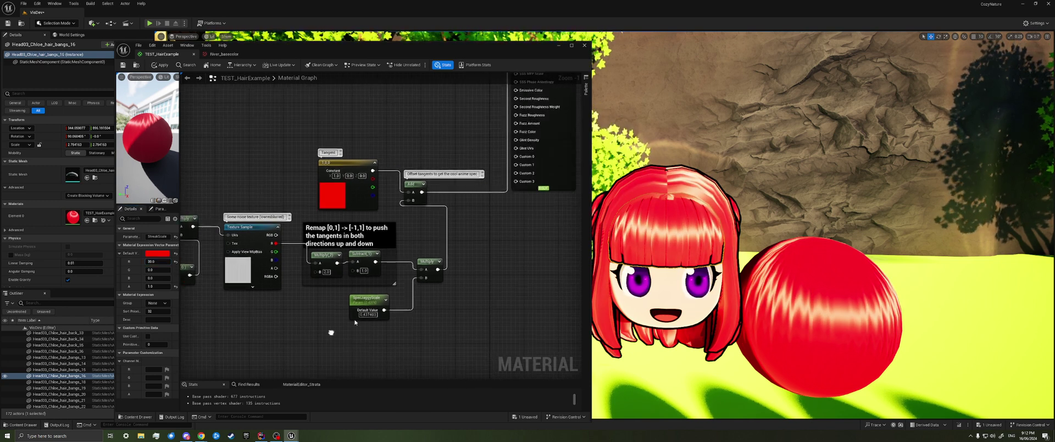
left_click(359, 304)
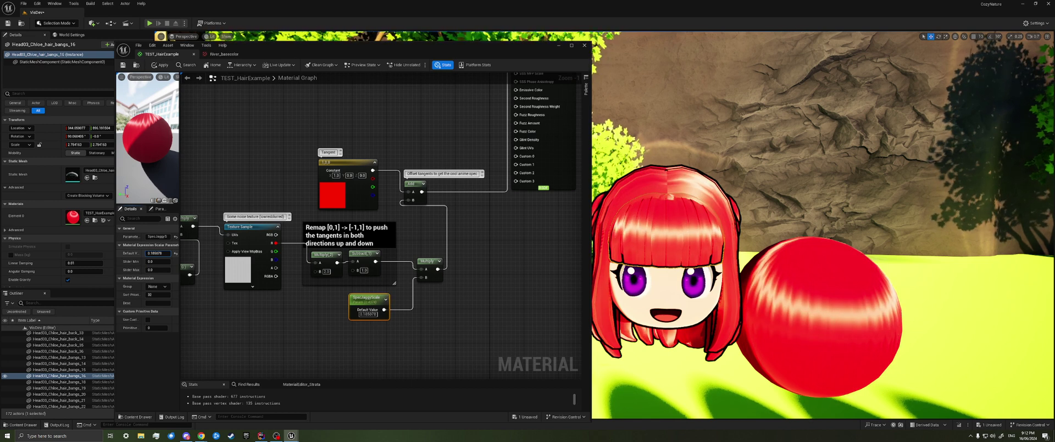
left_click_drag(158, 253, 152, 253)
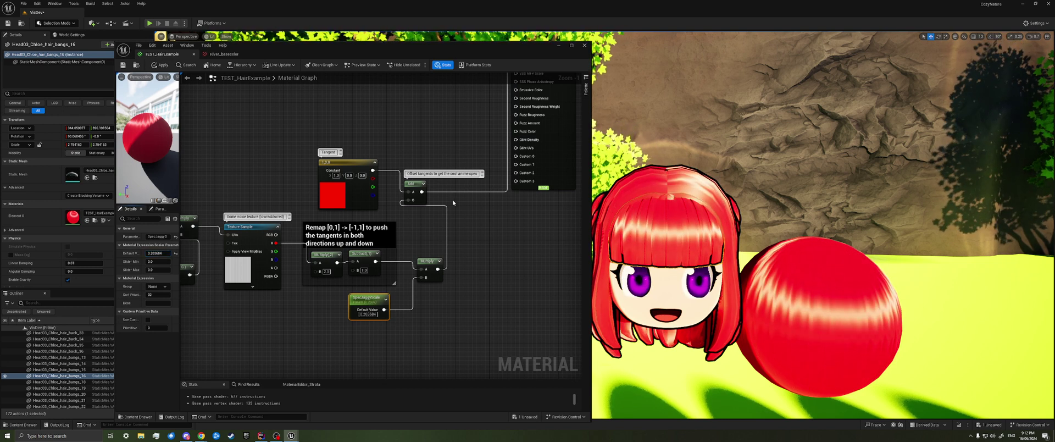
Focus on the red sphere in the level, minimize the material editor, and examine the highlights on the sphere and hair from different angles.
right_click_drag(453, 202, 428, 275)
left_click(824, 306)
key("f")
scroll(748, 291, "down", 3)
left_click(558, 47)
left_click_drag(561, 159, 407, 145, "alt")
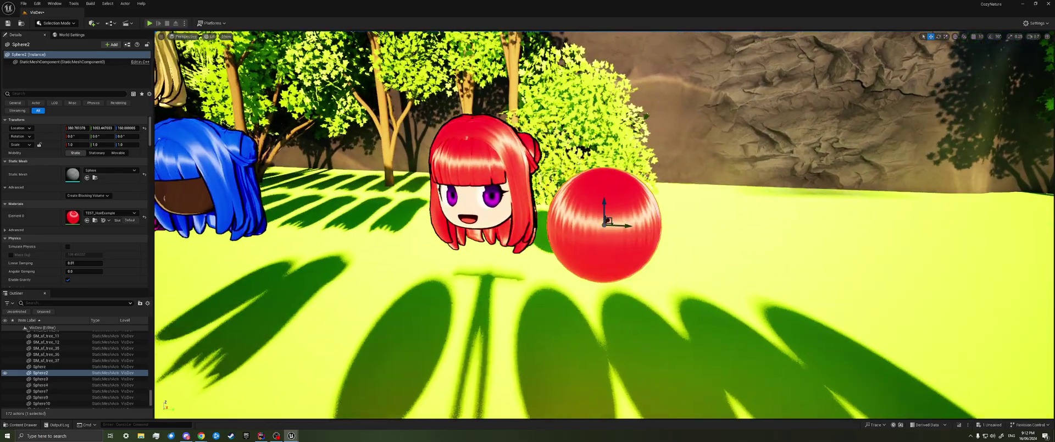
right_click(426, 344)
key("d")
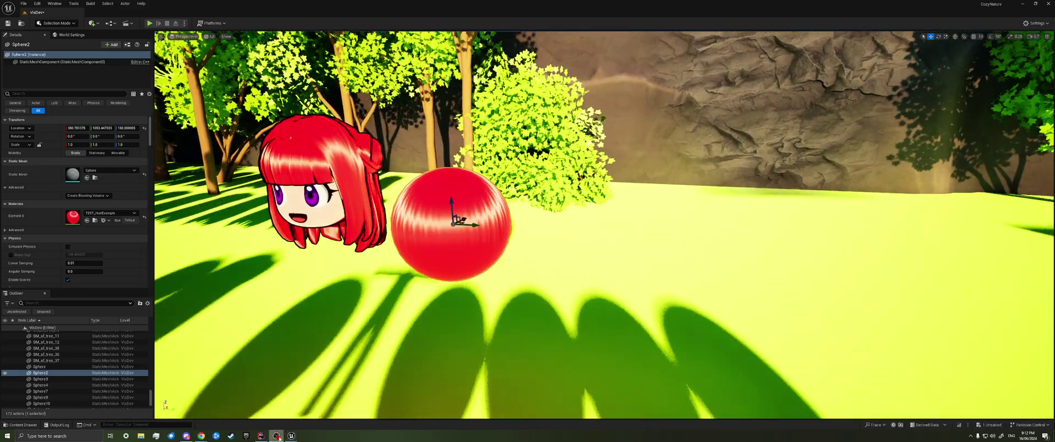